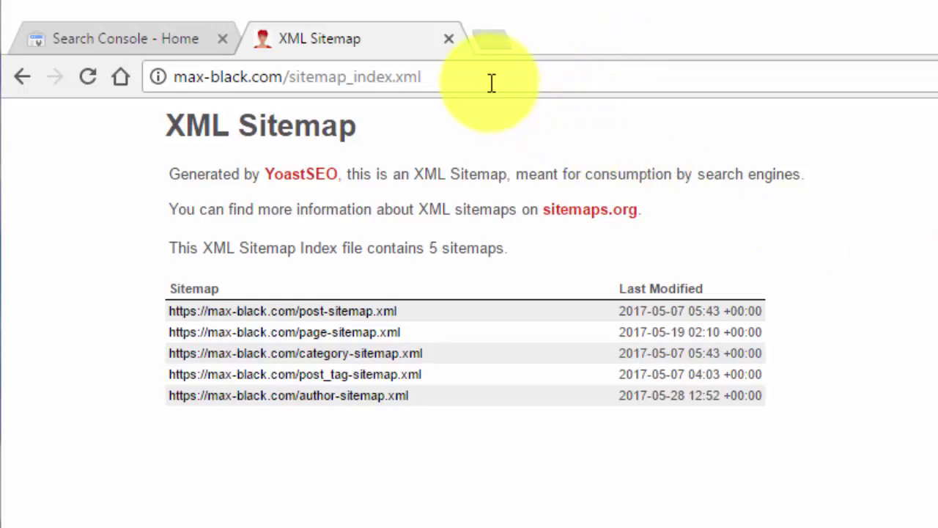
- Select the full sitemap_index.xml address for max-black.com in Chrome's address bar
drag(489, 82, 42, 46)
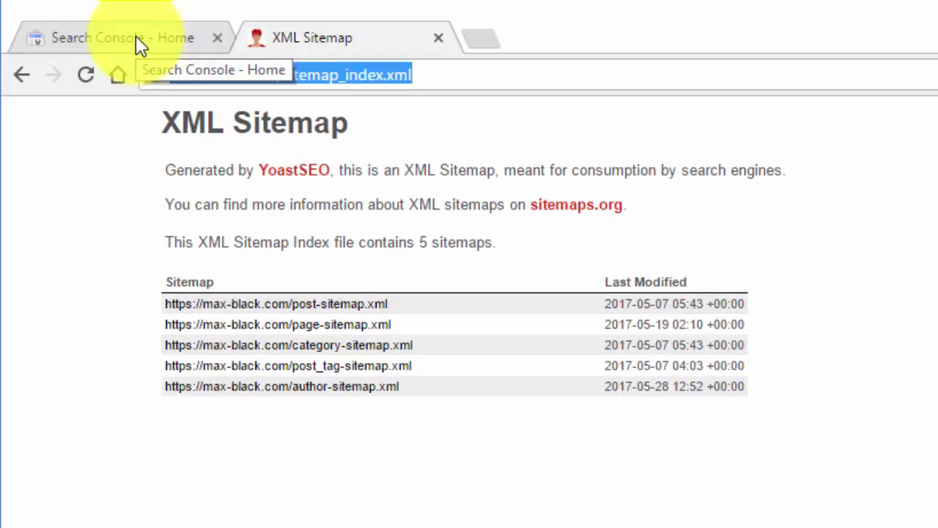
click(136, 38)
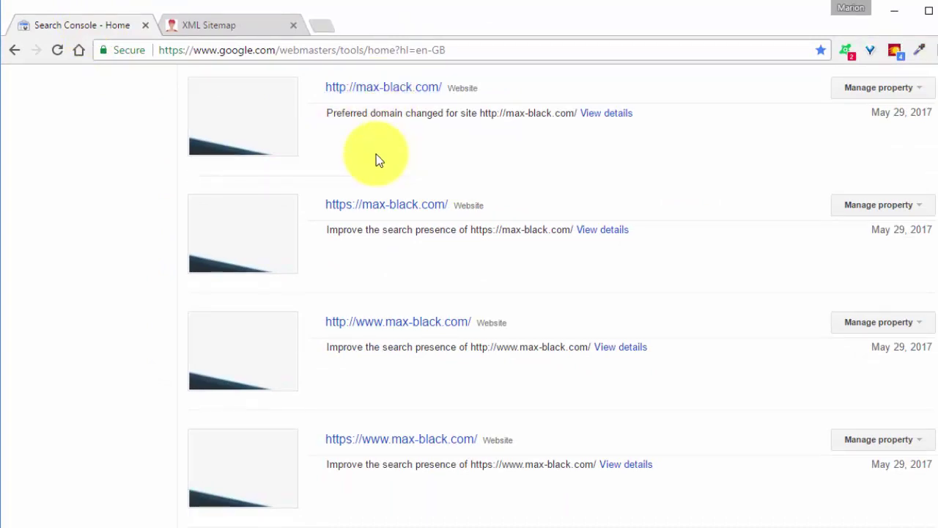
click(375, 209)
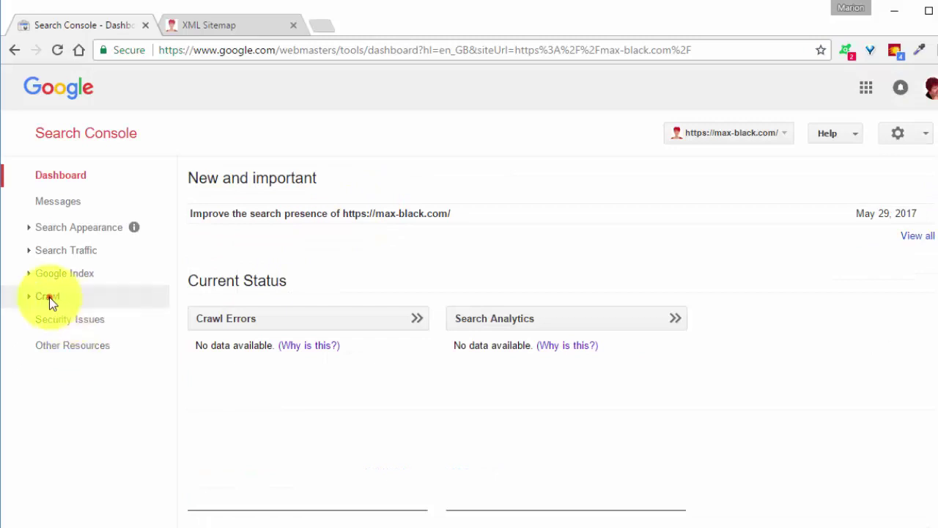
click(49, 297)
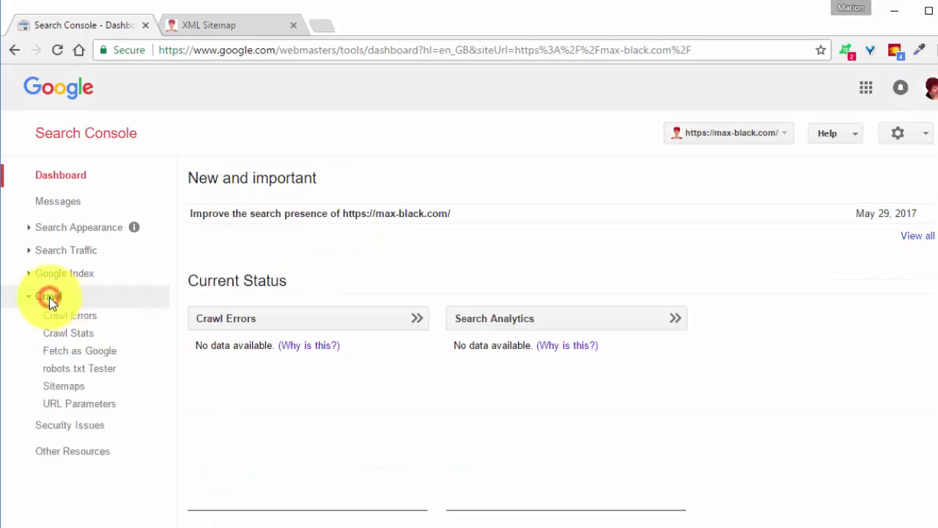
click(74, 388)
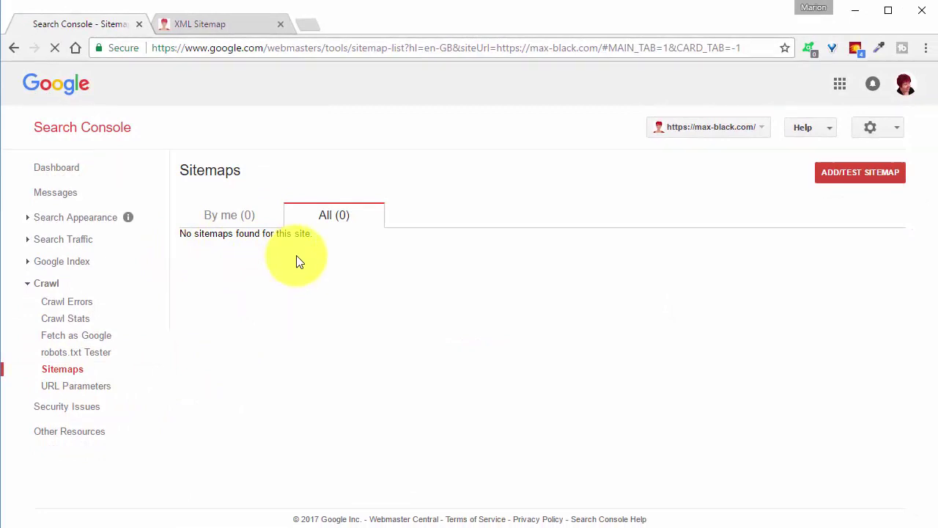
- Copy the sitemap_index.xml address from the XML Sitemap tab
click(860, 176)
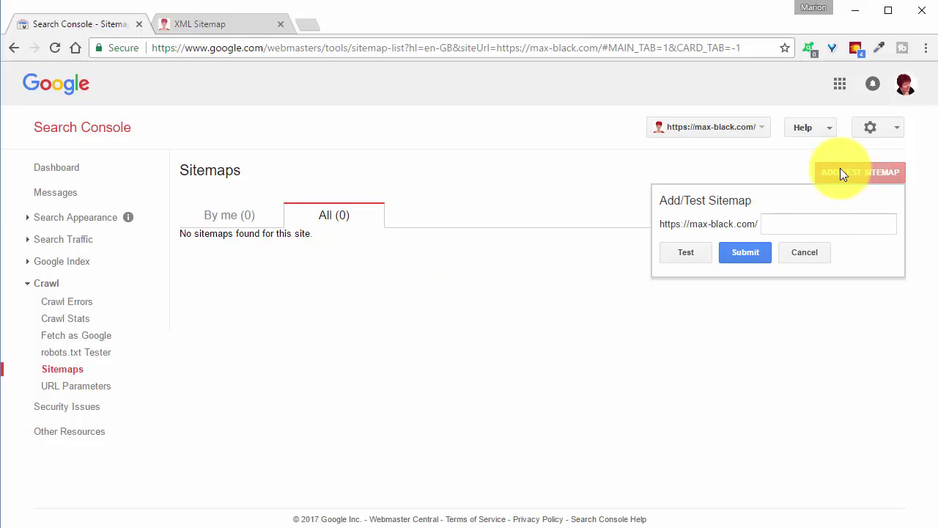
click(212, 24)
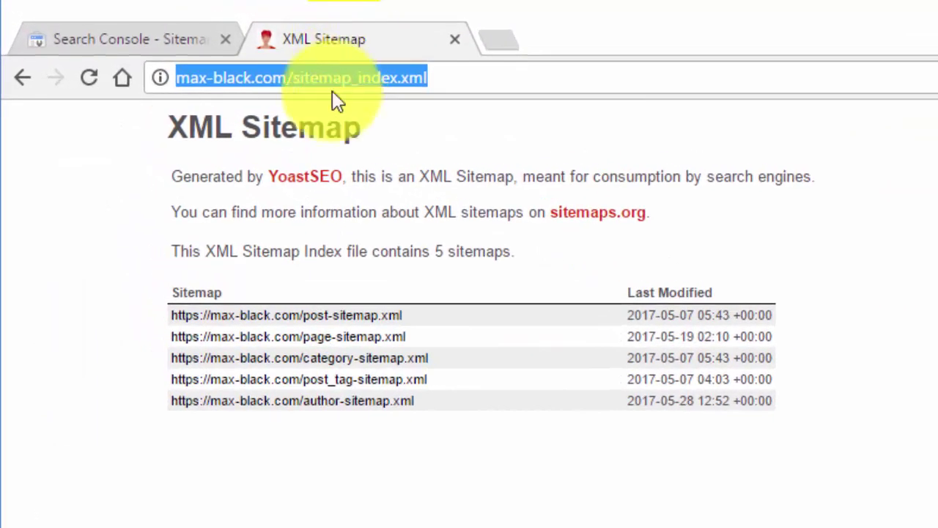
right_click(342, 76)
click(410, 167)
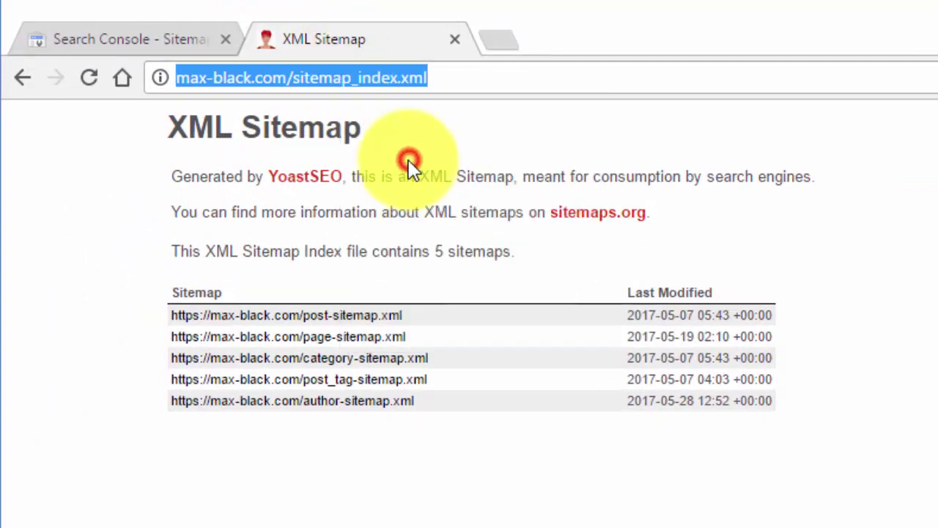
click(143, 41)
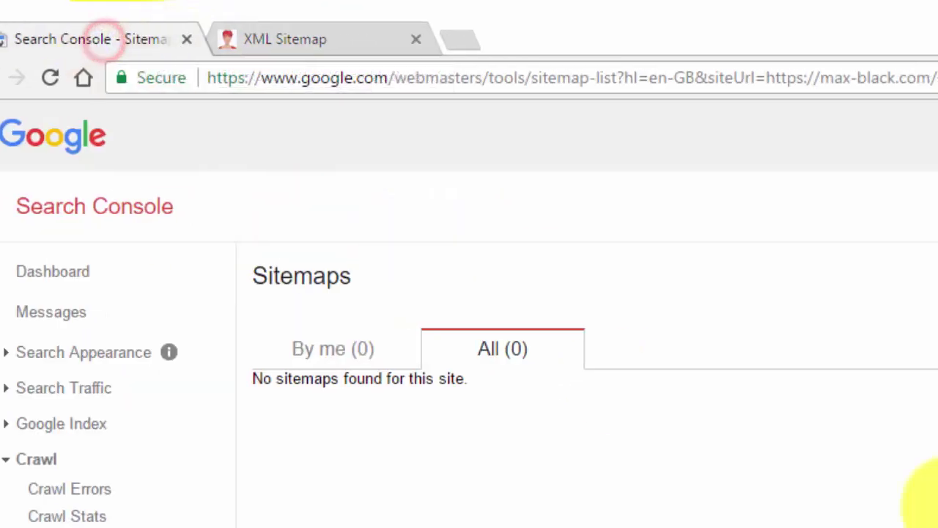
- Paste the address into the Add/Test Sitemap field and trim it to sitemap_index.xml
click(937, 279)
click(937, 363)
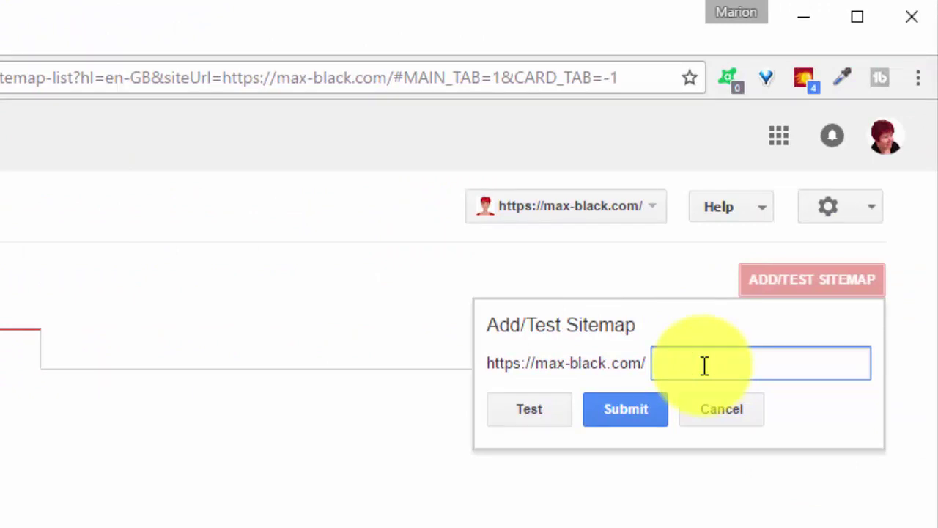
right_click(704, 365)
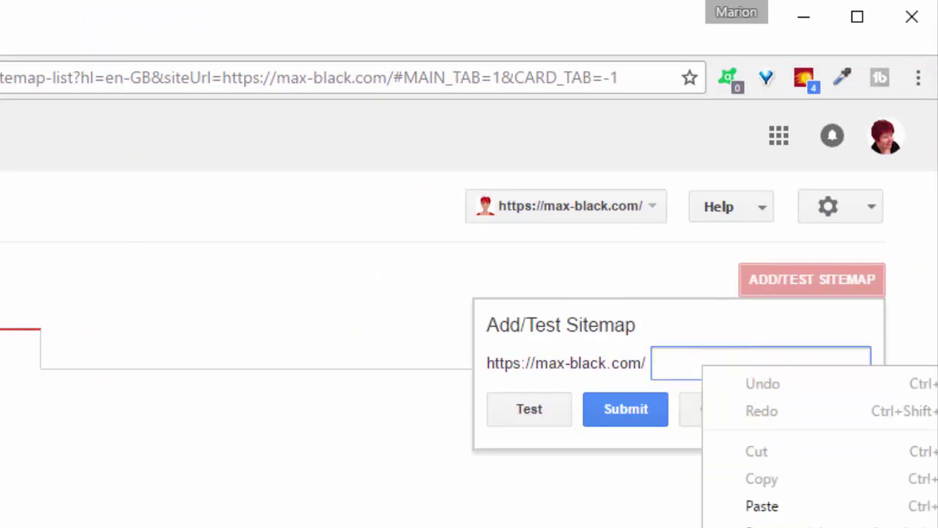
click(762, 506)
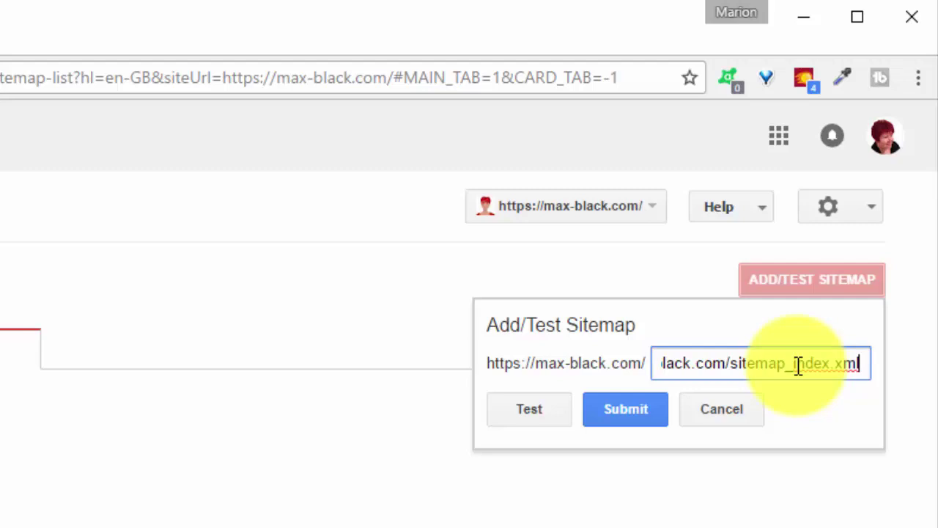
click(729, 362)
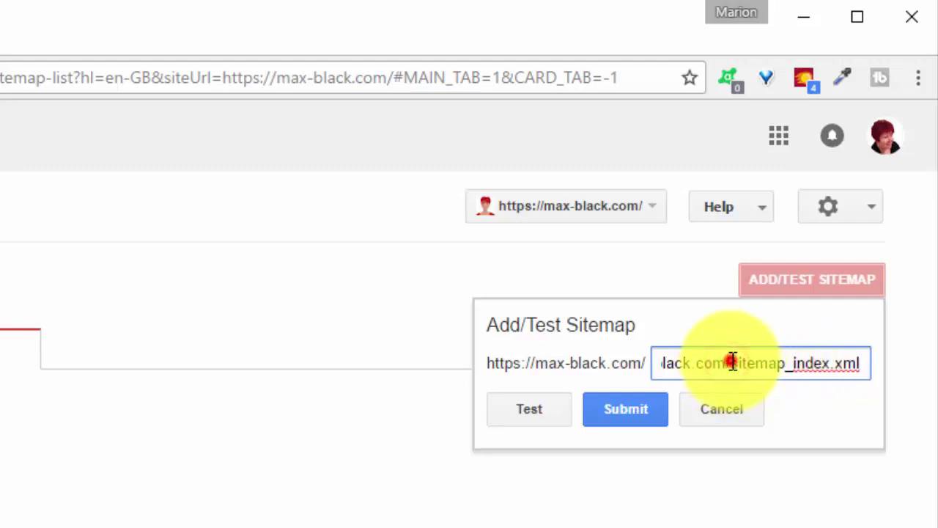
key(BackSpace)
key(BackSpace)
key(BackSpace)
key(BackSpace)
key(BackSpace)
key(BackSpace)
key(BackSpace)
key(BackSpace)
key(BackSpace)
key(BackSpace)
key(BackSpace)
key(BackSpace)
key(BackSpace)
key(BackSpace)
key(BackSpace)
key(BackSpace)
key(BackSpace)
key(BackSpace)
key(BackSpace)
key(BackSpace)
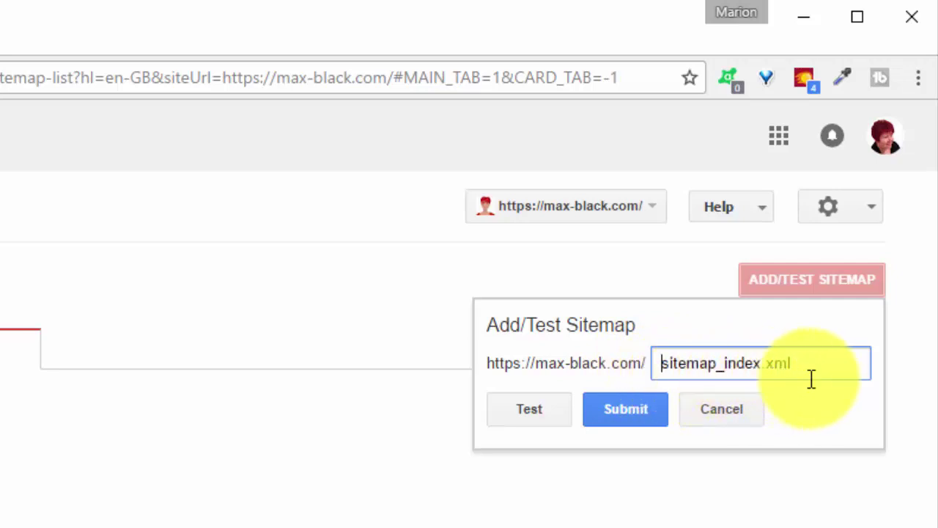
- Test sitemap_index.xml and review the results showing no errors
click(528, 418)
click(372, 368)
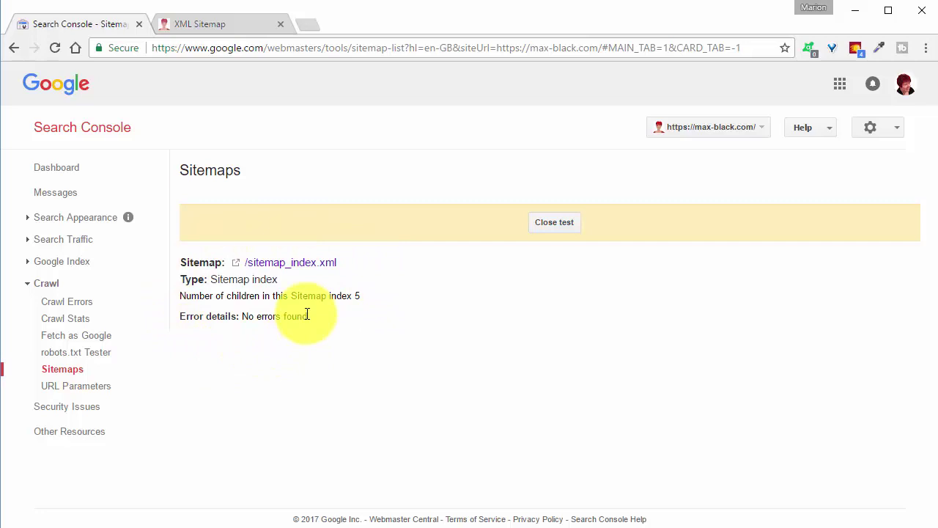
click(544, 227)
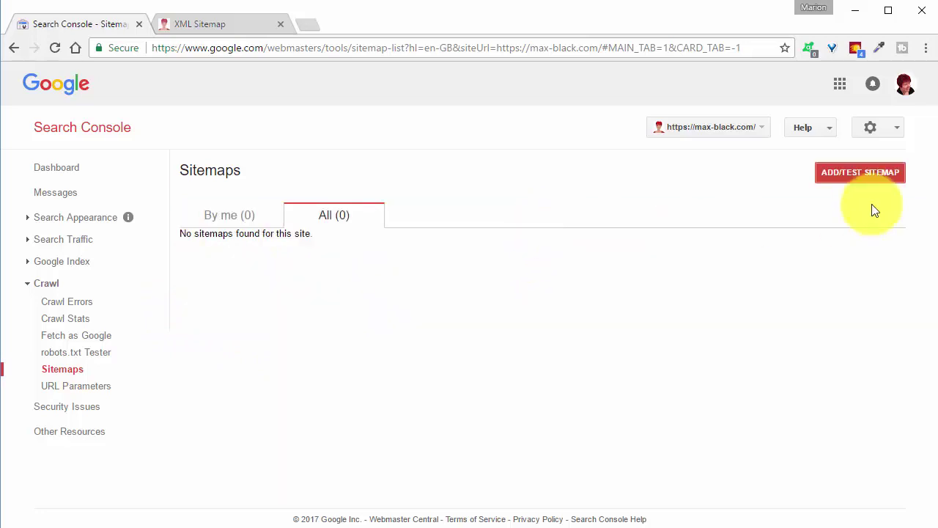
- Submit sitemap_index.xml and refresh so it appears in the list as pending
click(878, 182)
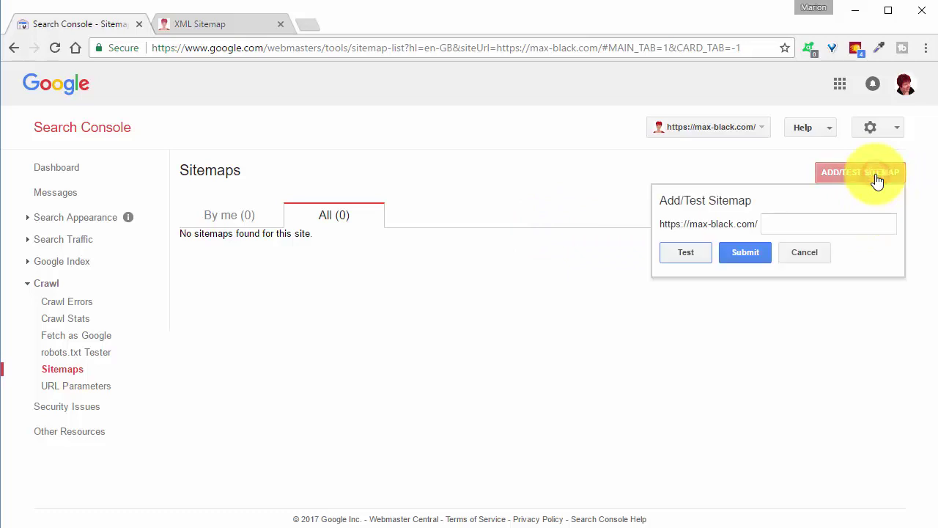
click(749, 293)
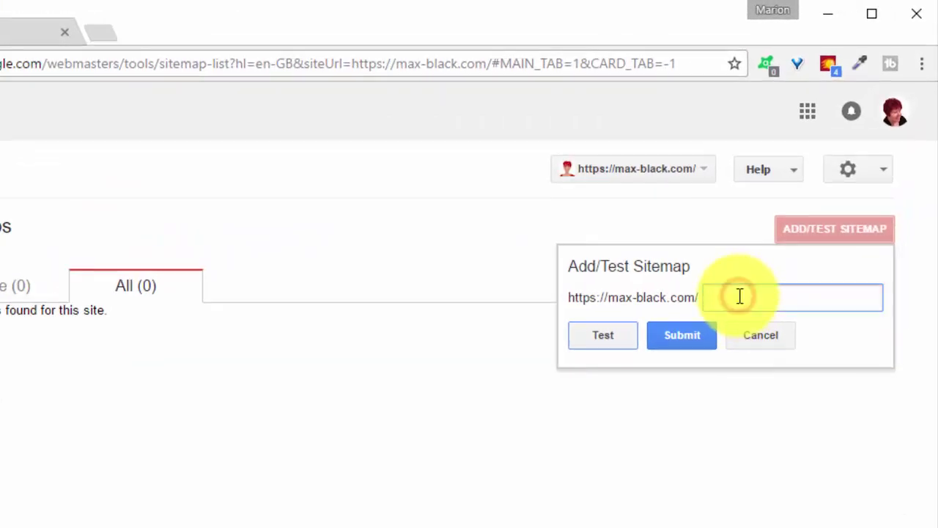
key(ctrl+v)
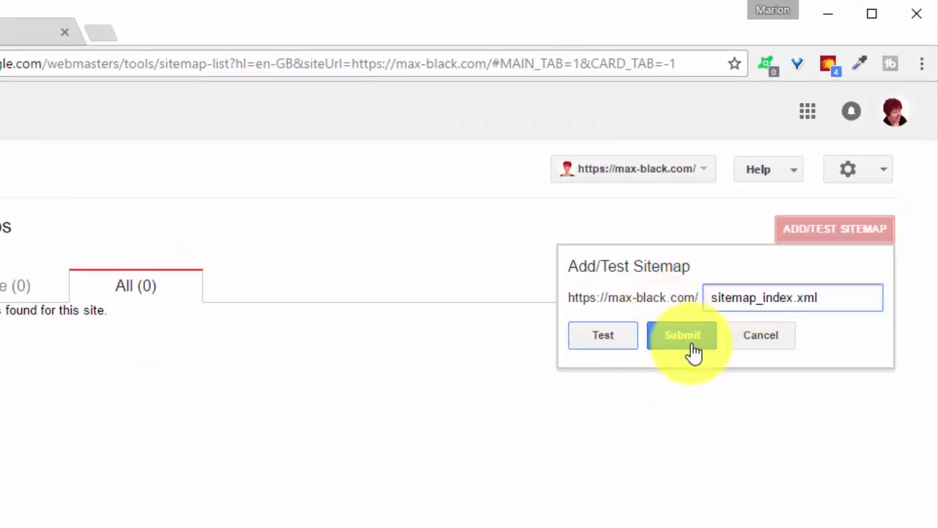
click(693, 350)
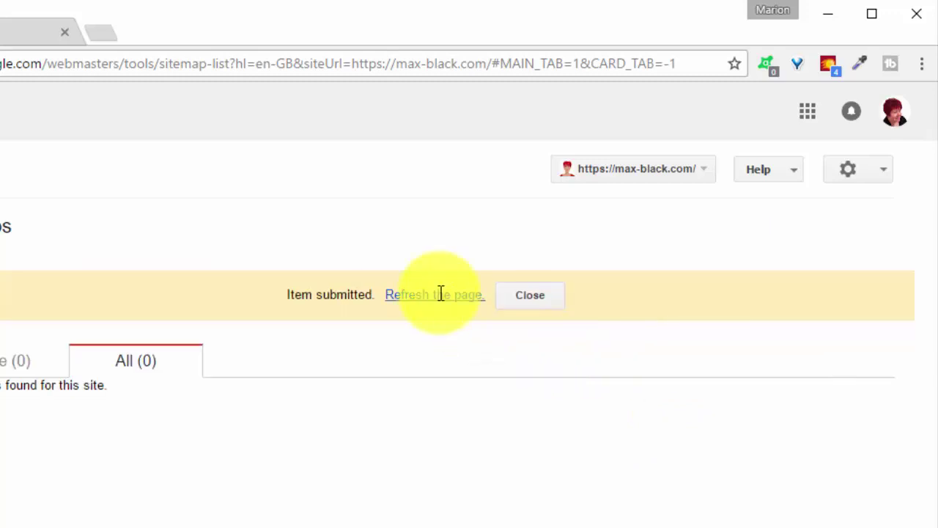
click(434, 294)
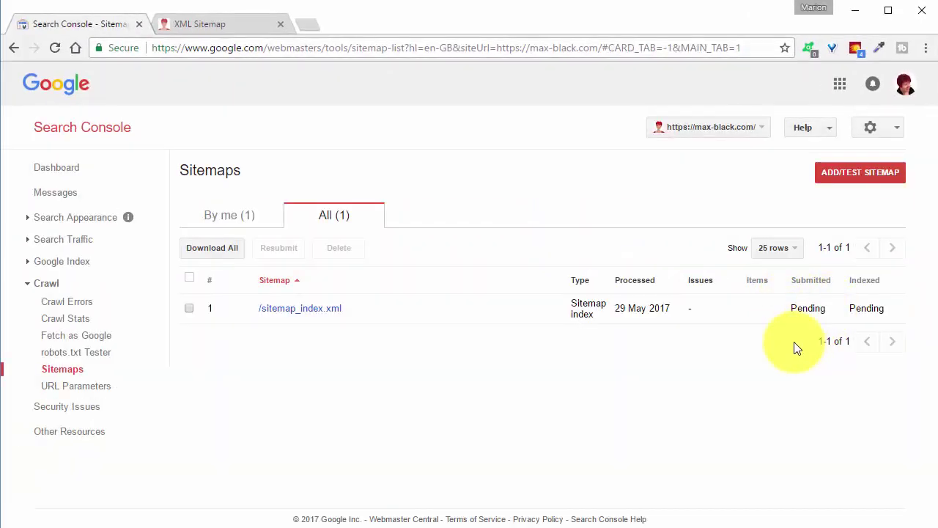
- Review the index's five child sitemaps, then fetch and render the homepage on Desktop
click(311, 311)
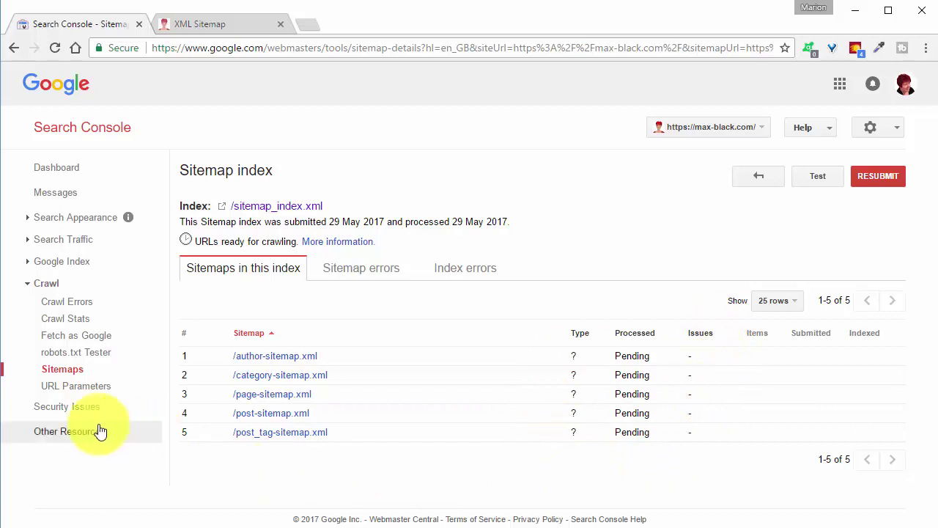
click(68, 342)
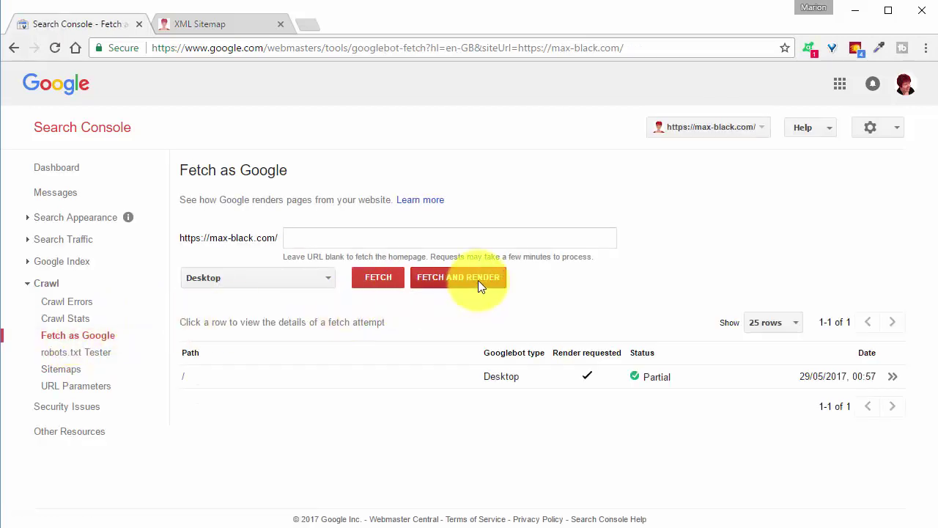
click(478, 281)
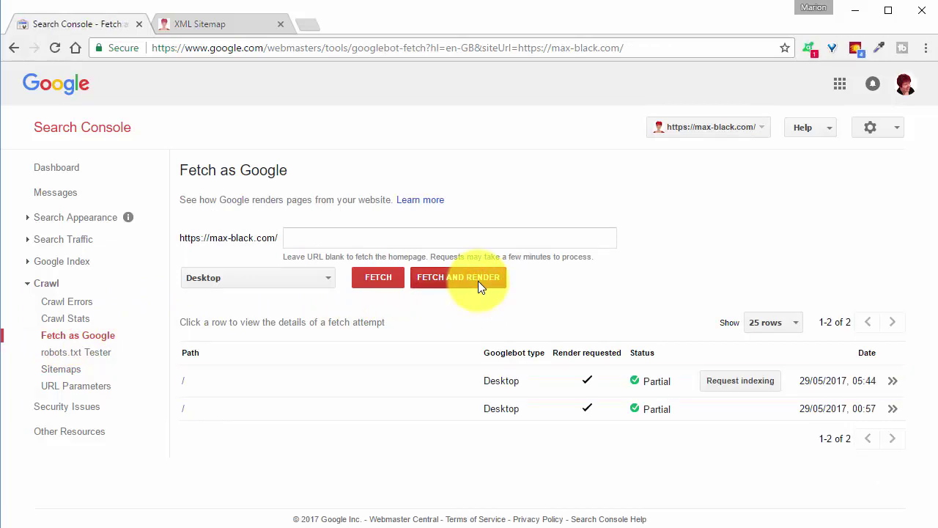
- Request indexing for the homepage with 'Crawl this URL and its direct links'
click(742, 380)
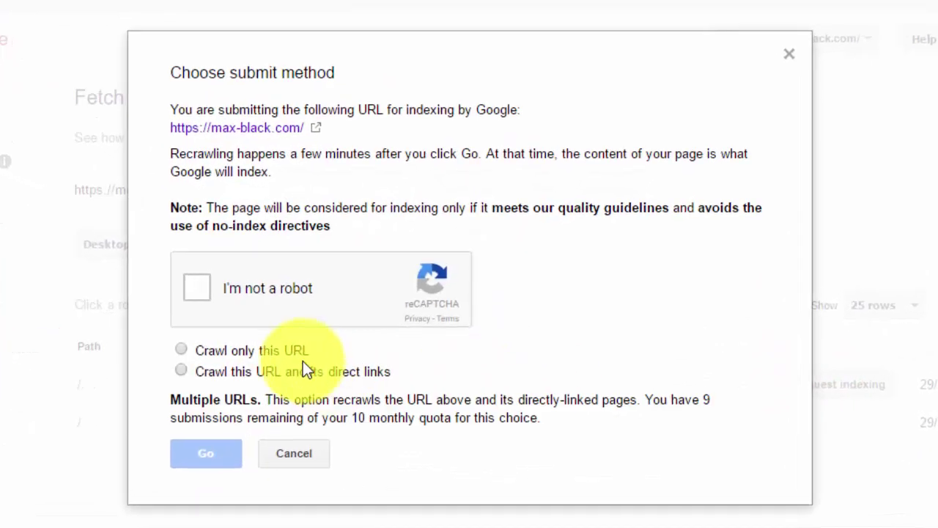
click(177, 283)
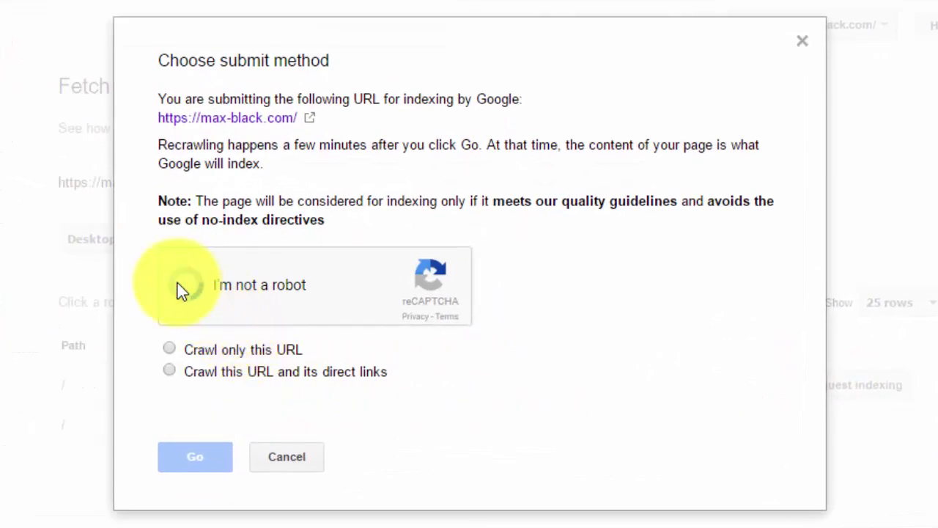
click(173, 371)
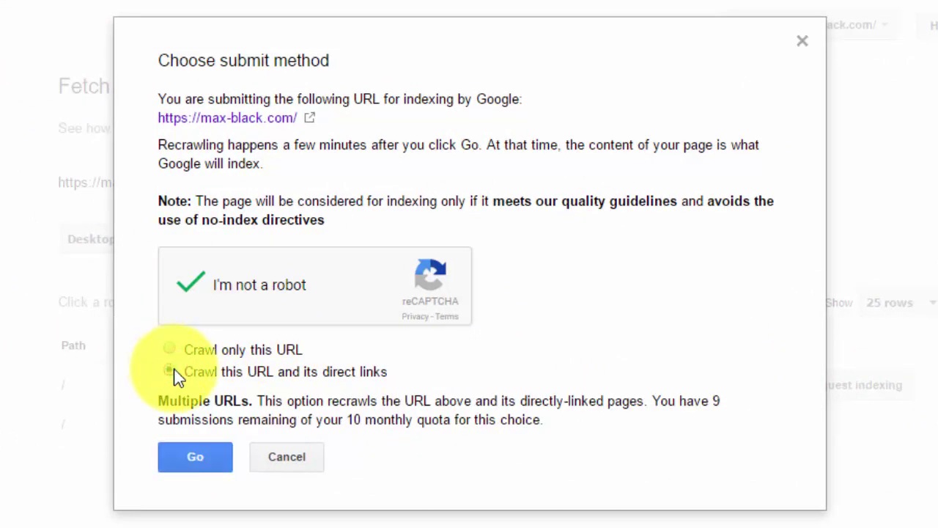
click(195, 465)
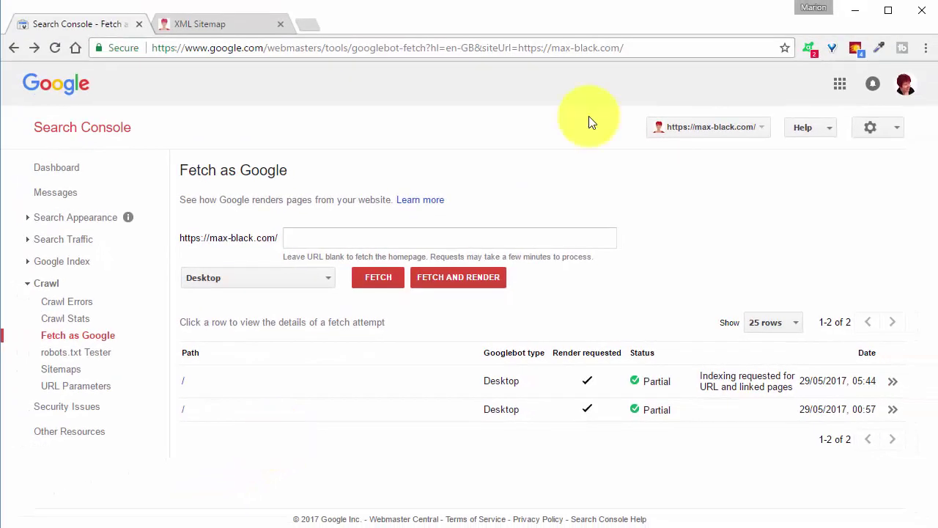
- Open the top homepage fetch and scroll to compare the Googlebot and visitor renderings
click(256, 383)
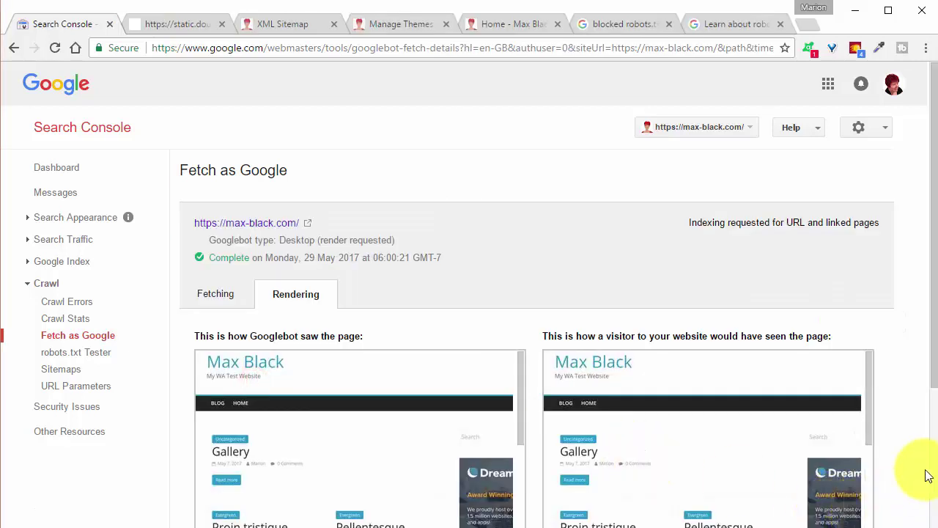
drag(935, 293, 924, 488)
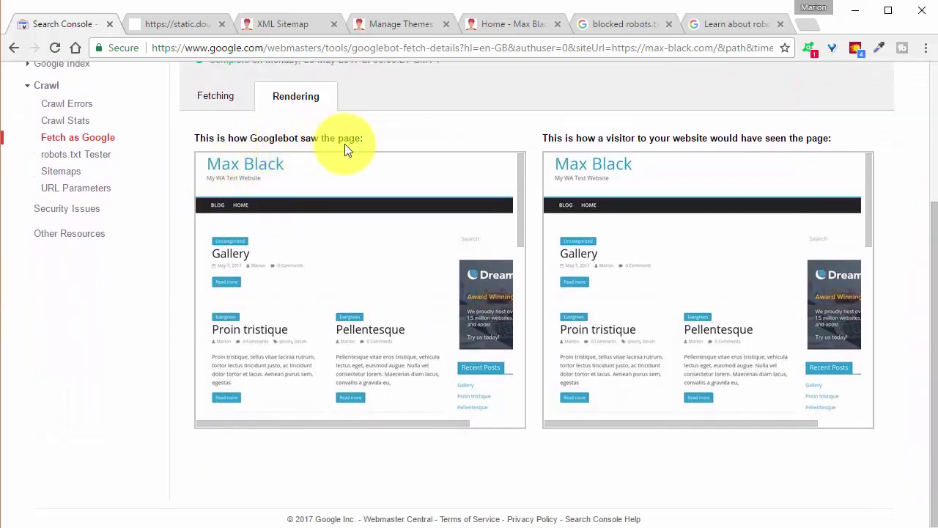